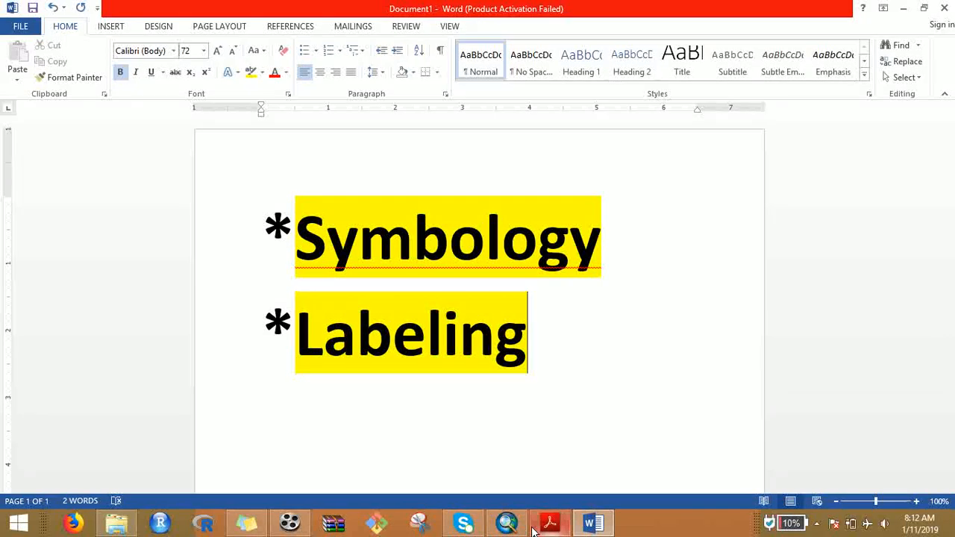
Switch to ArcMap and create a new blank map, discarding the changes to the untitled document.
click(507, 525)
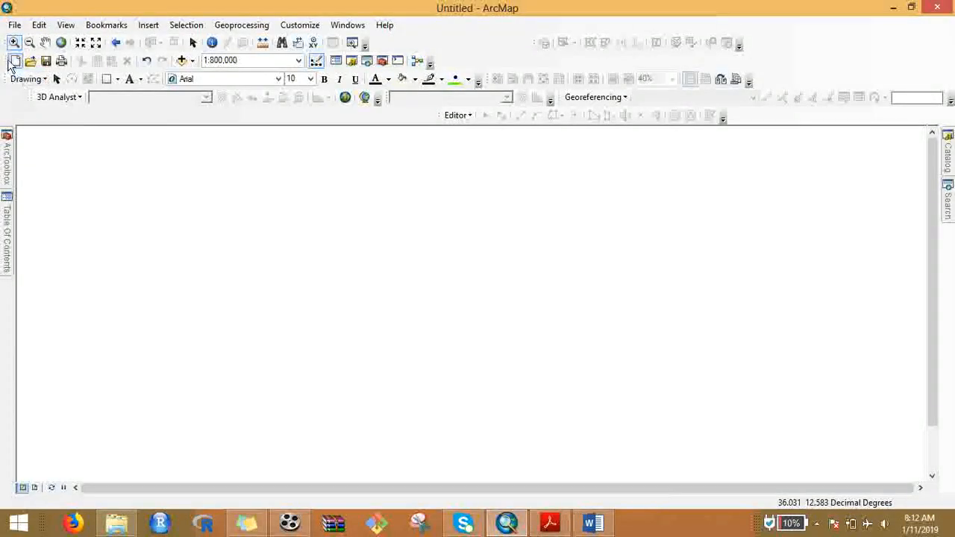
click(11, 62)
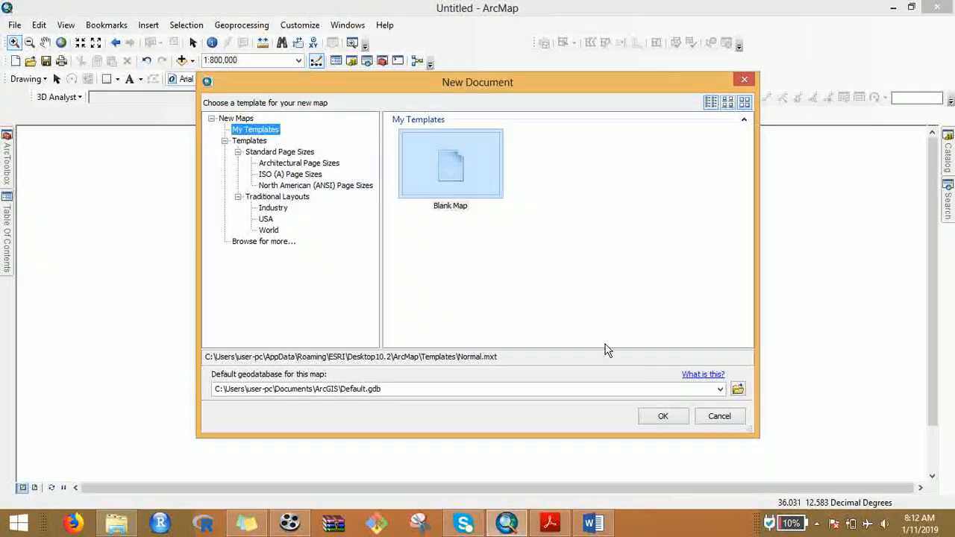
click(662, 418)
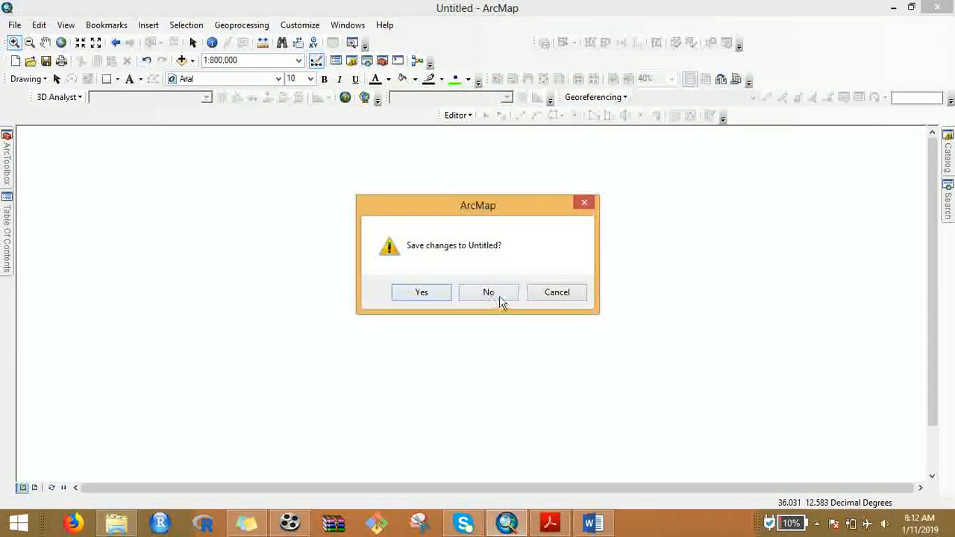
click(500, 296)
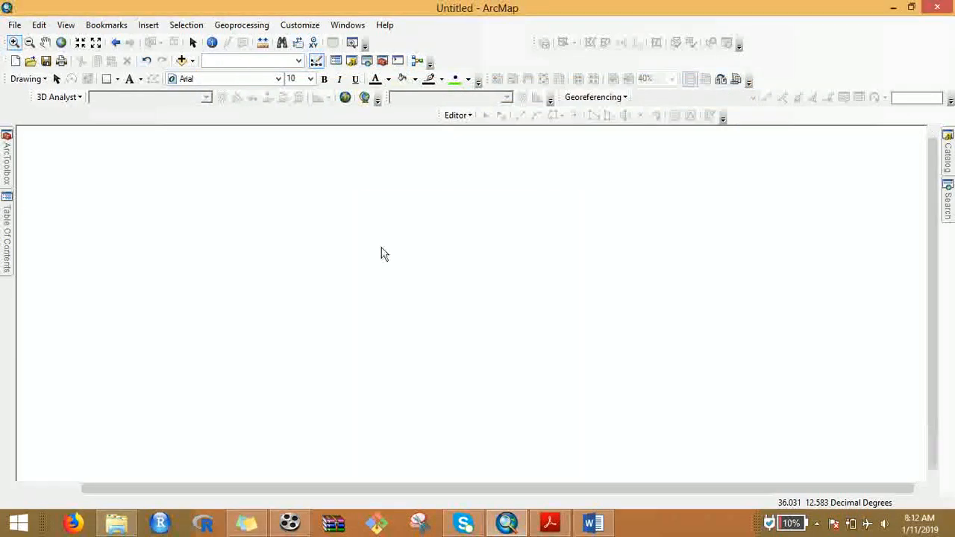
Add the Amhara_Wor.shp shapefile from the GIS_LAB_DATA\Lab02 folder under D:\HWRE\HWRE201819 to the map.
click(181, 61)
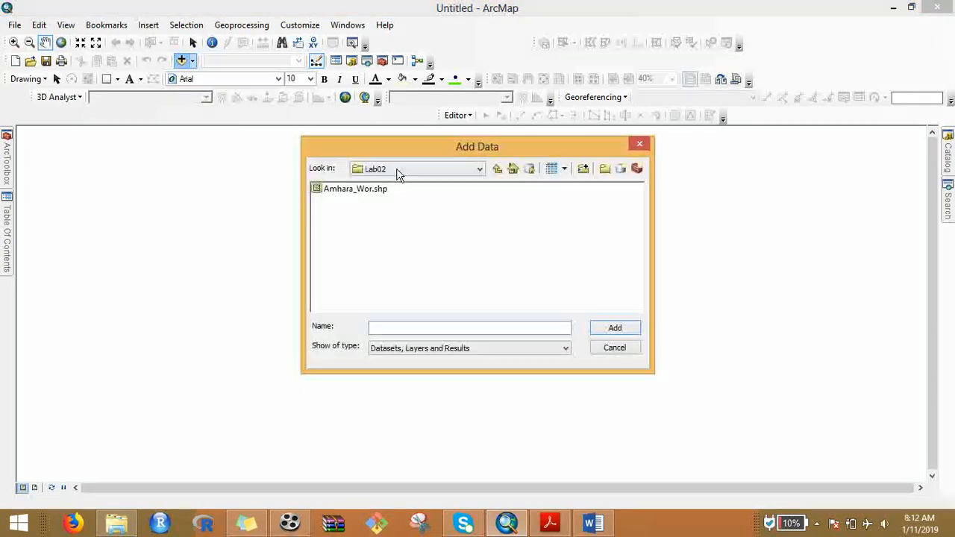
click(497, 170)
click(497, 169)
click(455, 170)
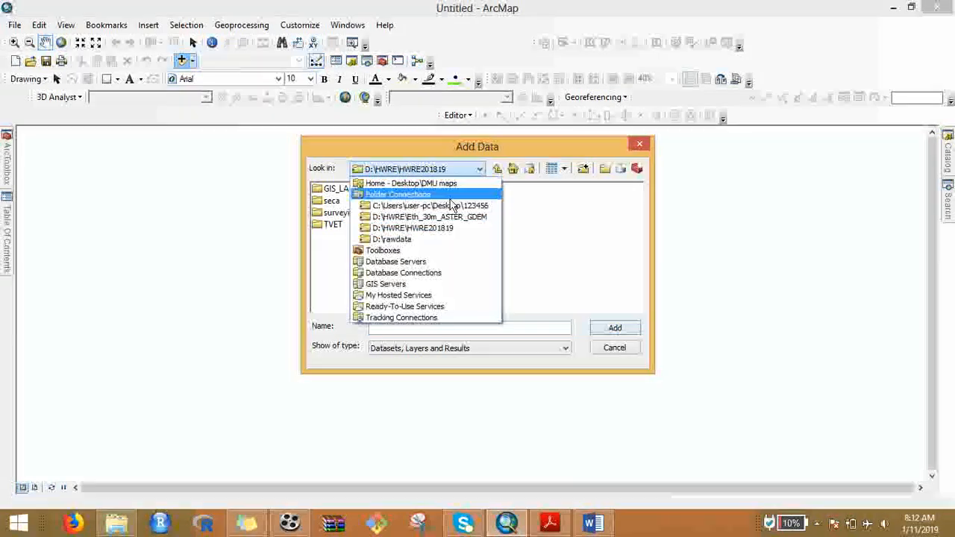
click(434, 230)
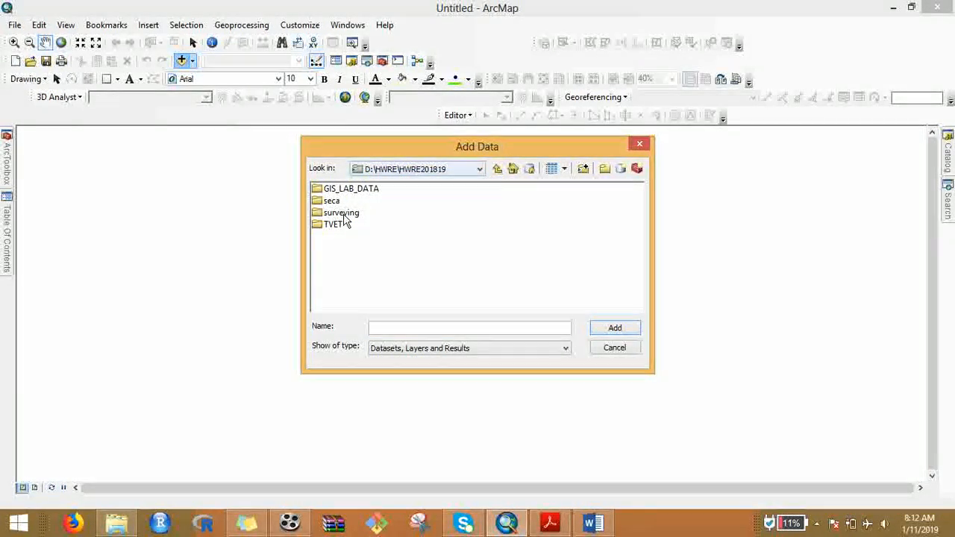
double_click(357, 191)
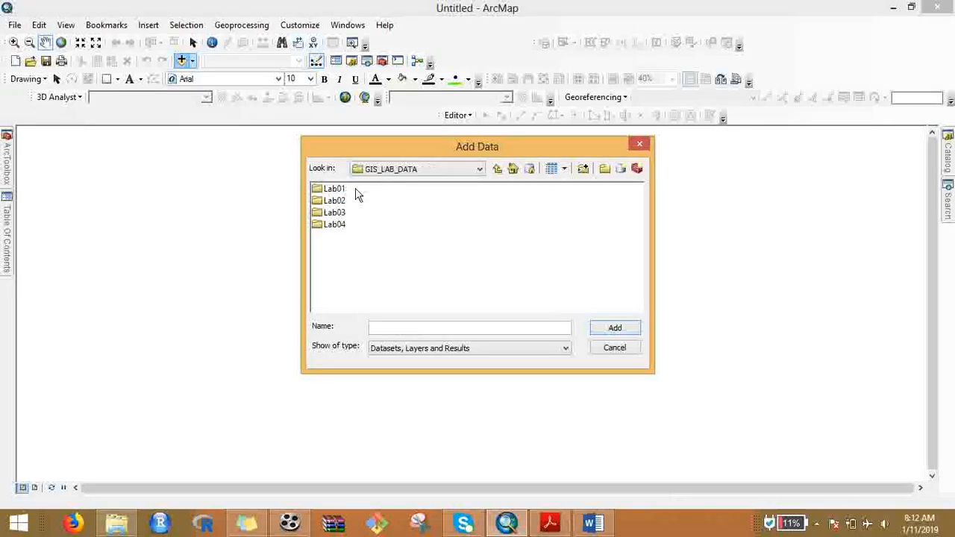
double_click(337, 202)
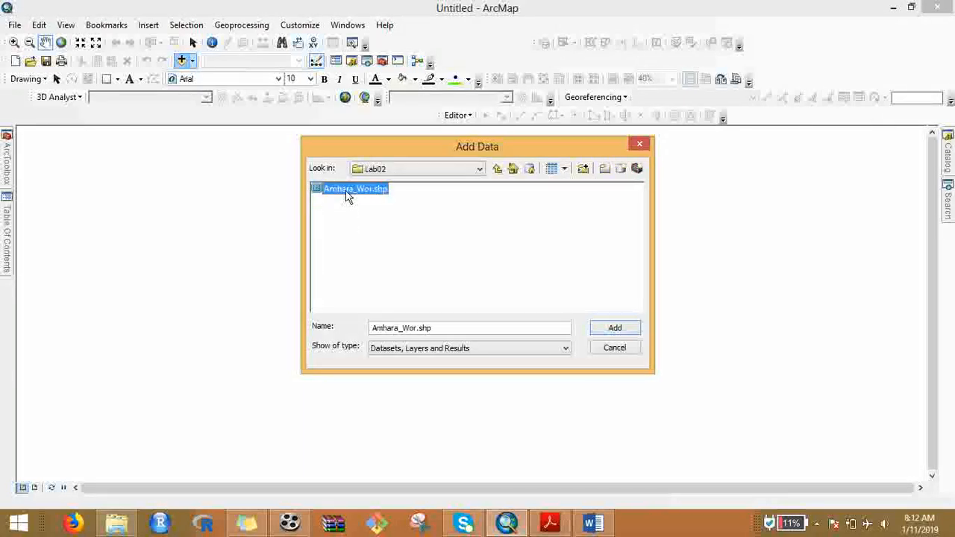
double_click(348, 191)
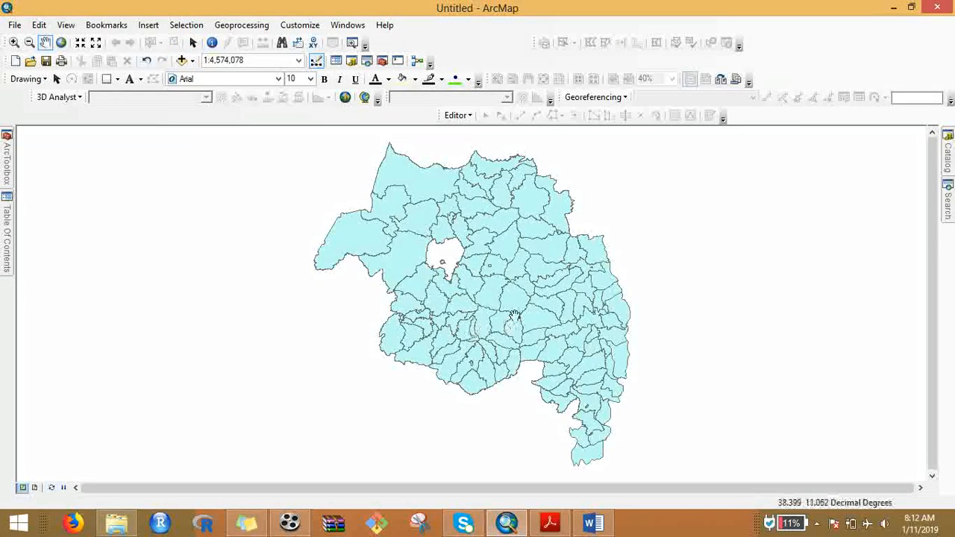
Set the Amhara_Wor layer's symbology to categories drawn by the unique values of one field.
scroll(512, 324, down, 2)
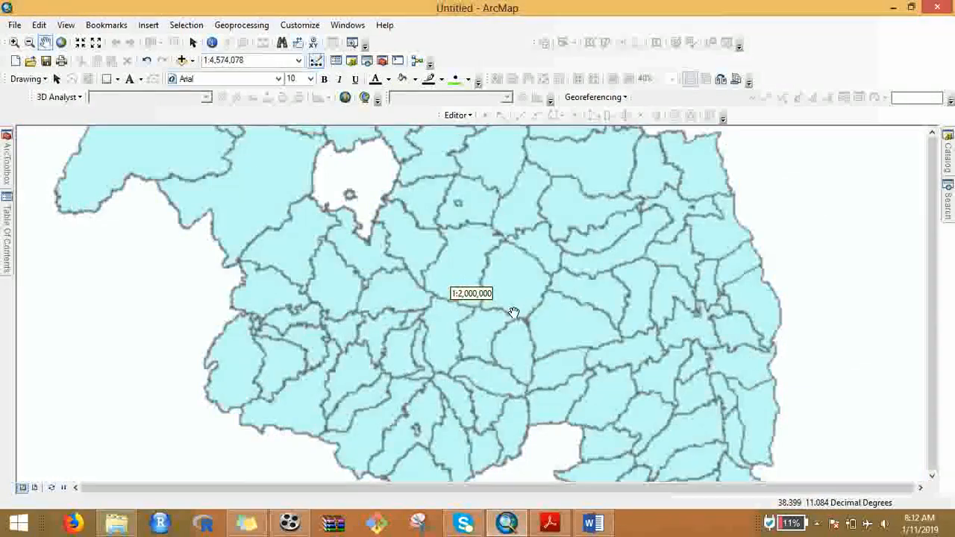
scroll(514, 312, up, 2)
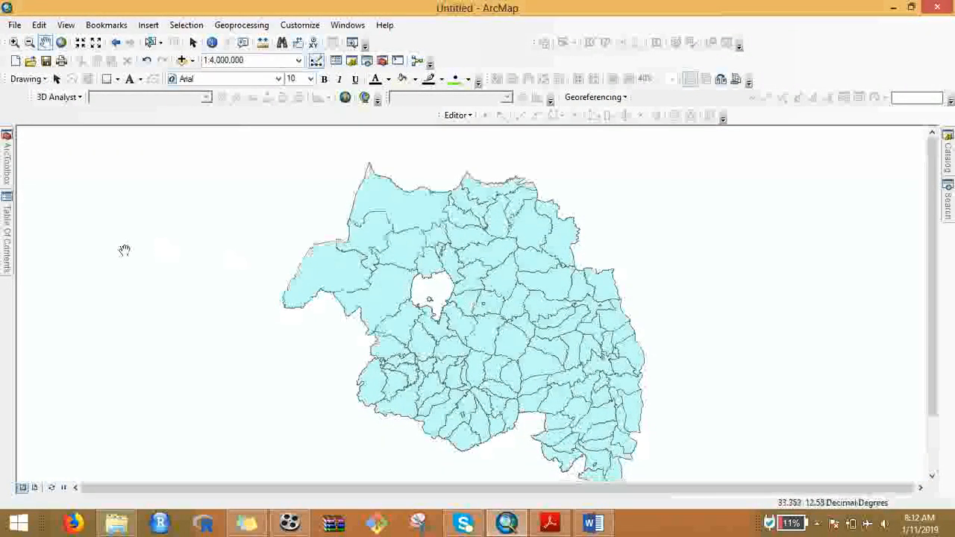
click(6, 232)
right_click(88, 183)
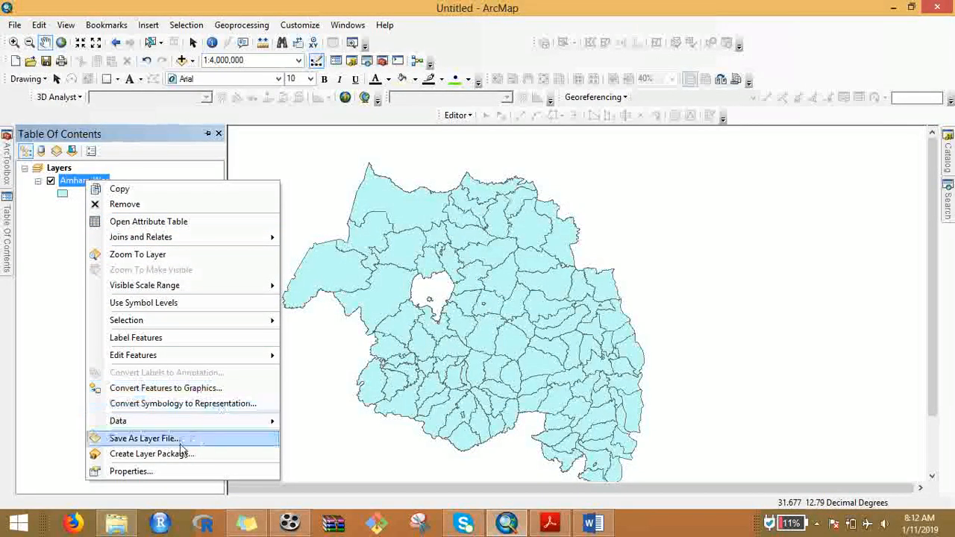
click(128, 471)
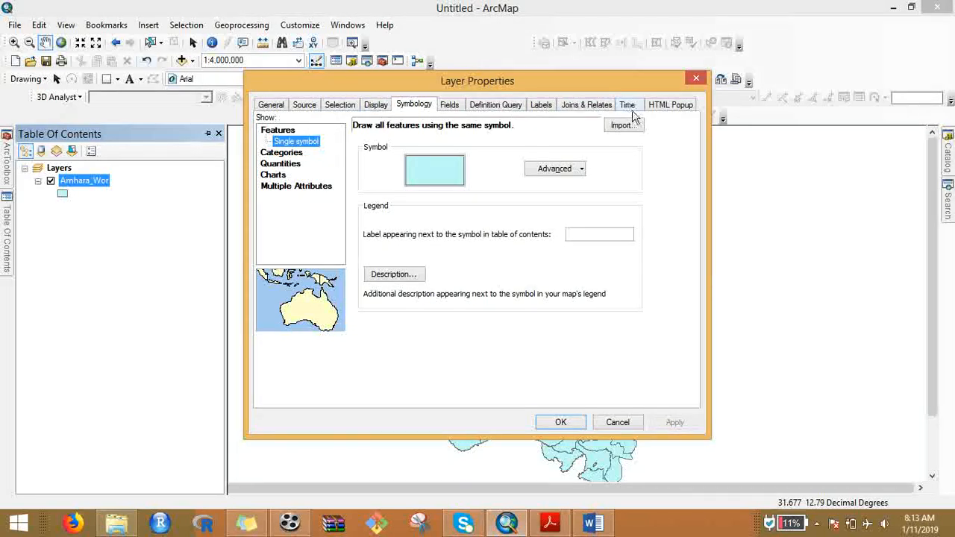
click(421, 109)
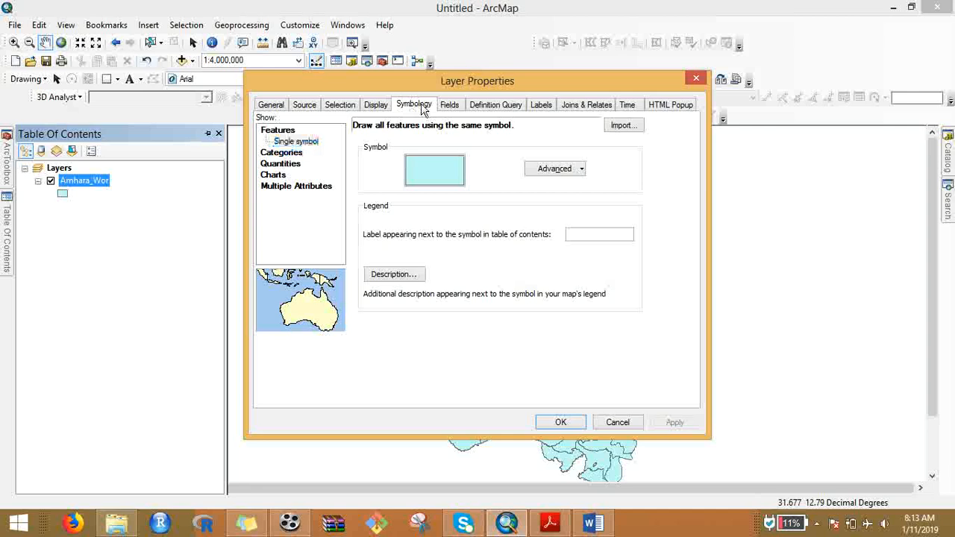
click(274, 153)
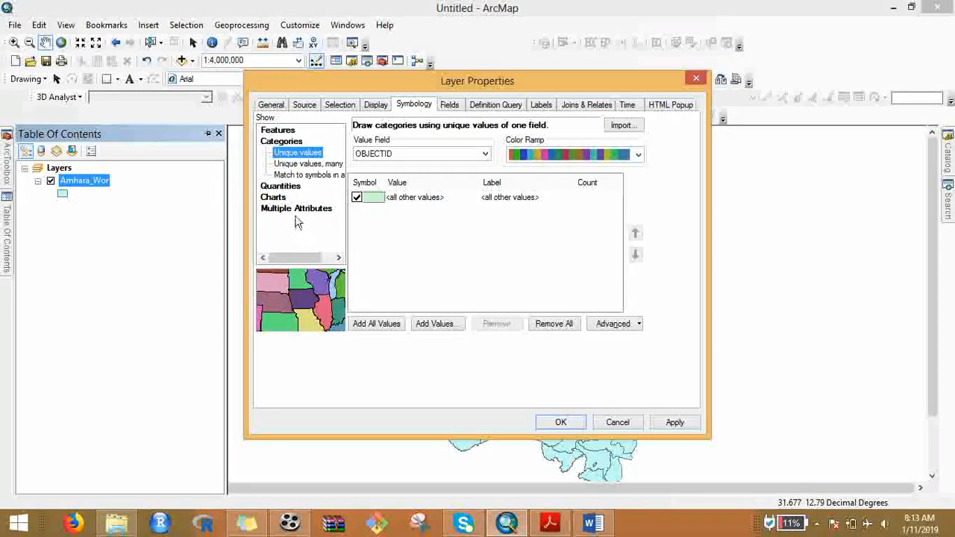
click(300, 164)
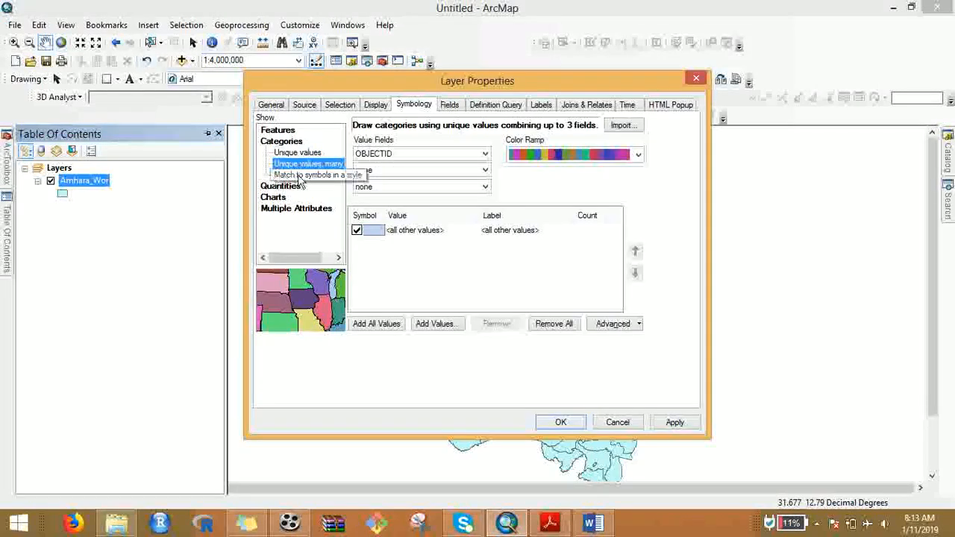
click(298, 176)
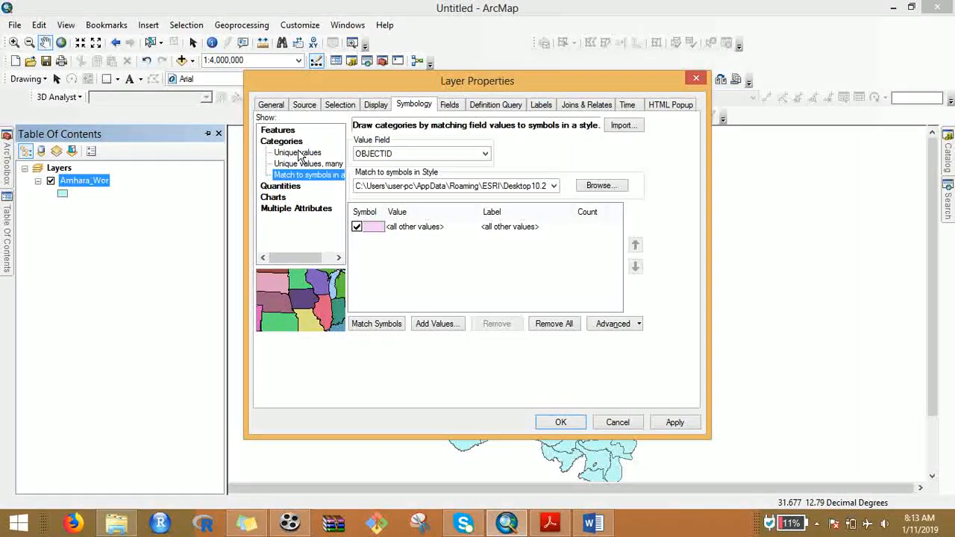
click(298, 153)
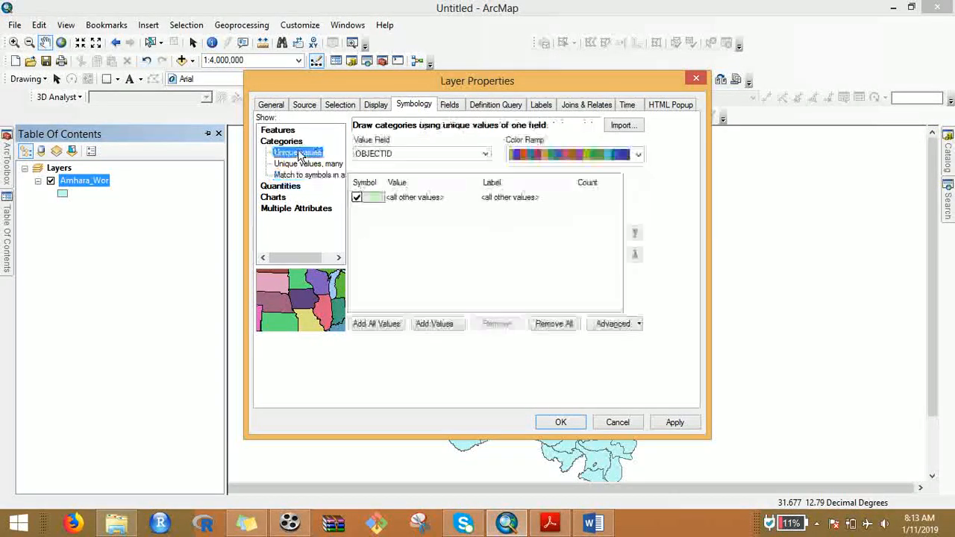
Use W_NAME as the value field for the unique-value categories and add all of its values.
click(484, 155)
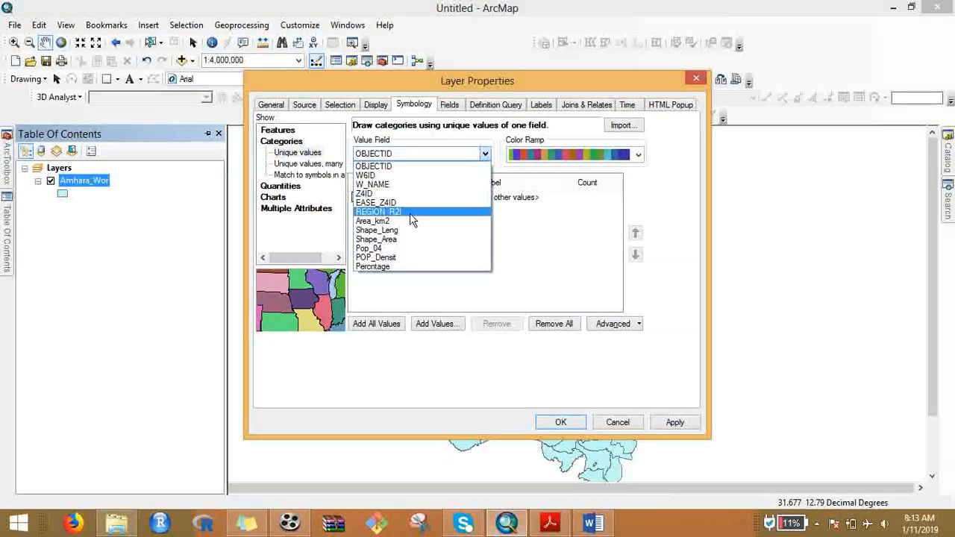
click(378, 186)
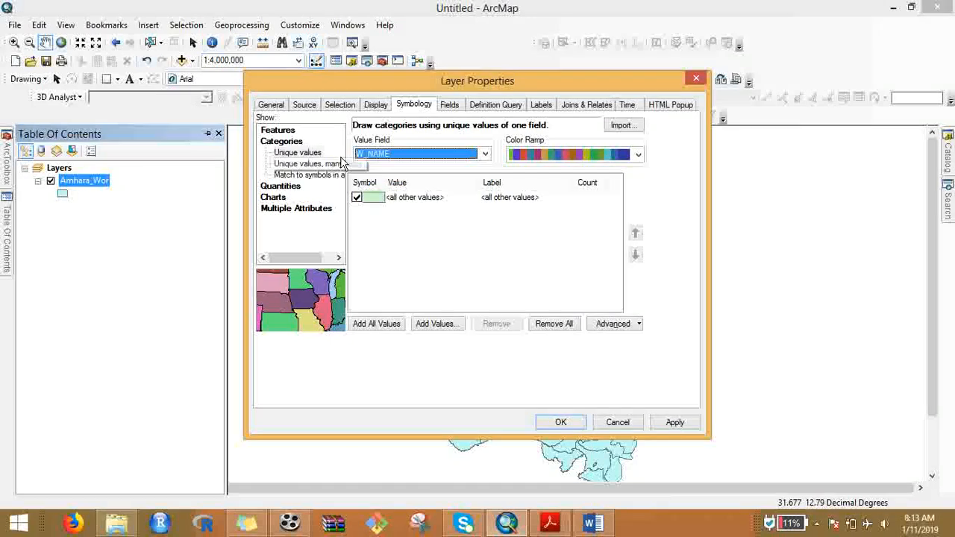
click(377, 326)
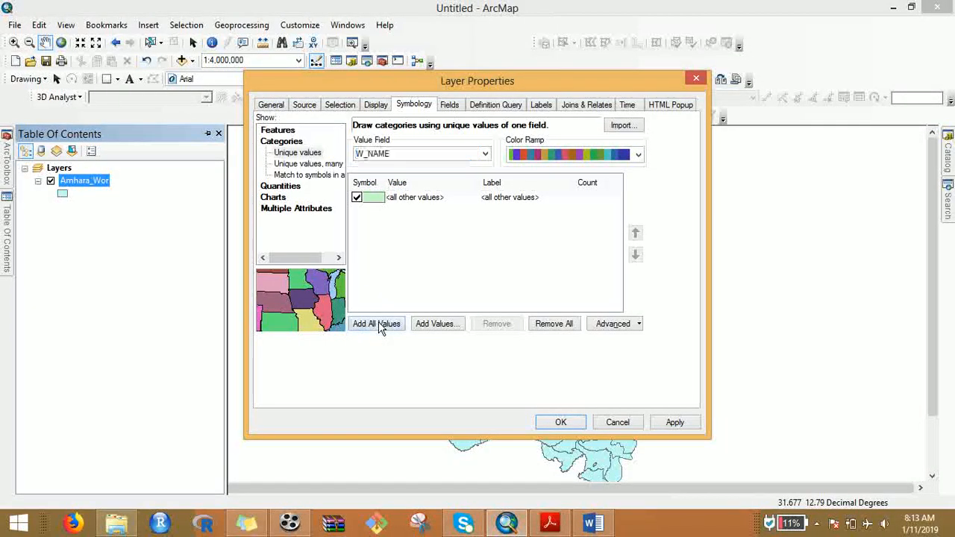
Choose a strongly contrasting multicolour ramp for the W_NAME categories and apply the symbology to the layer.
click(638, 155)
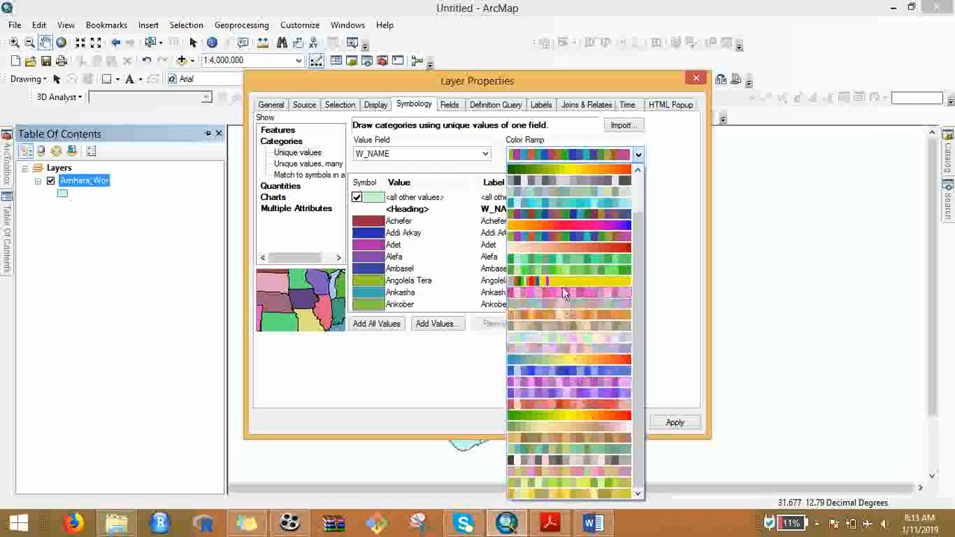
click(562, 237)
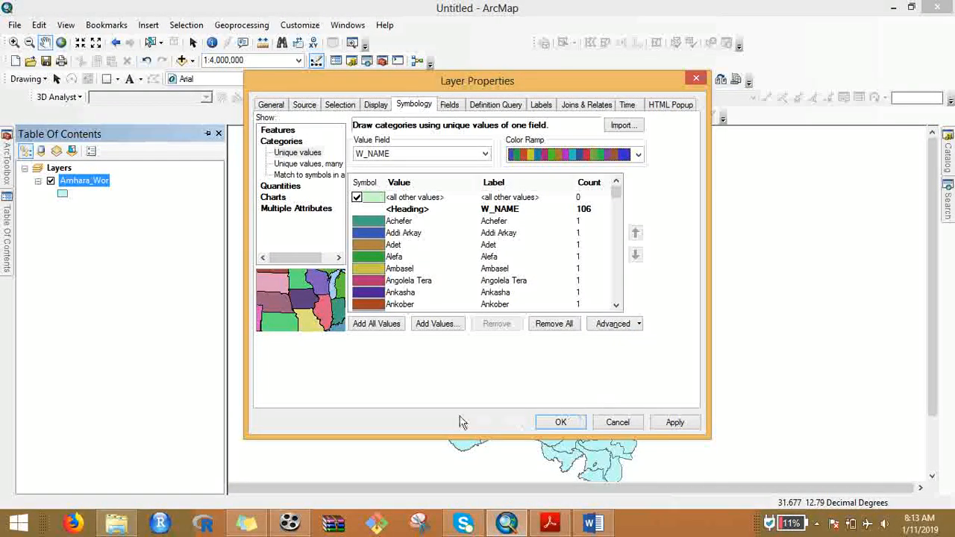
drag(544, 83, 788, 50)
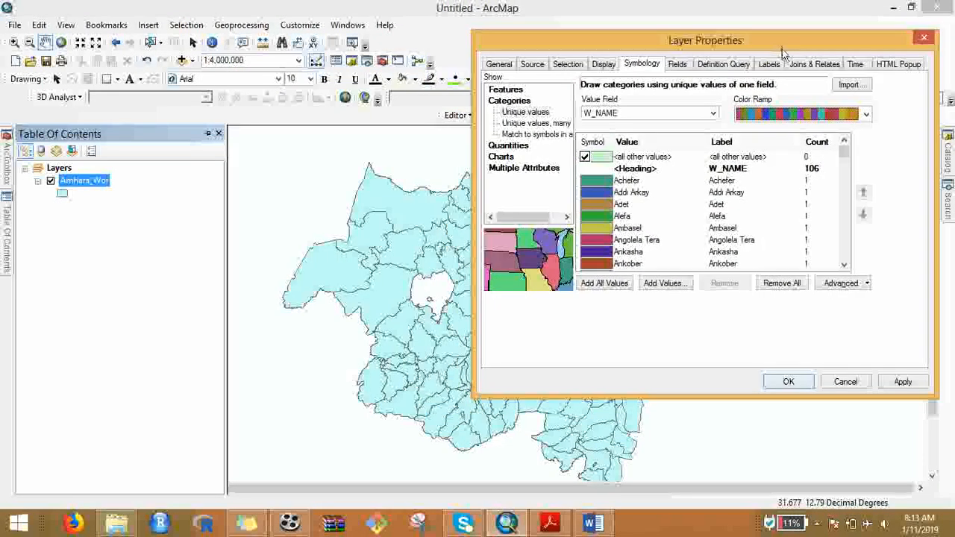
click(903, 382)
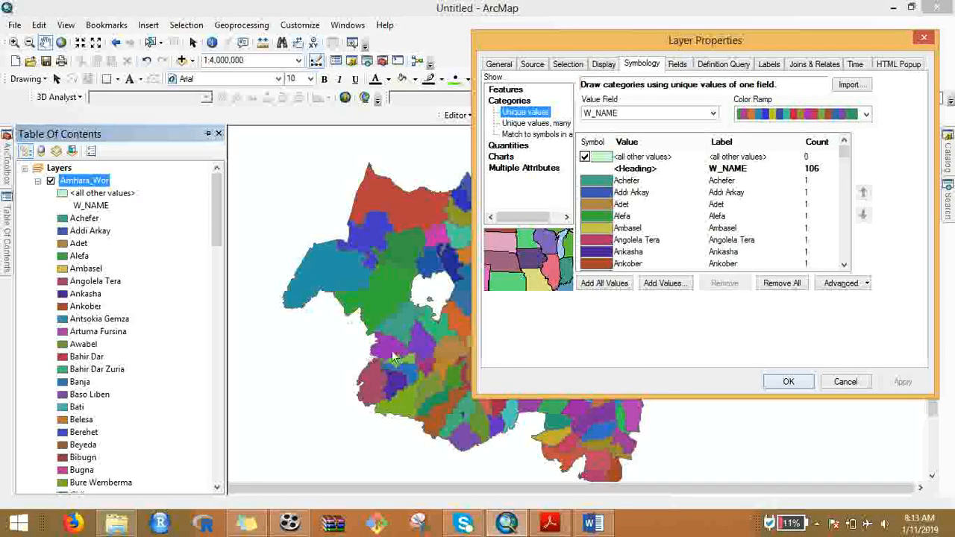
click(789, 382)
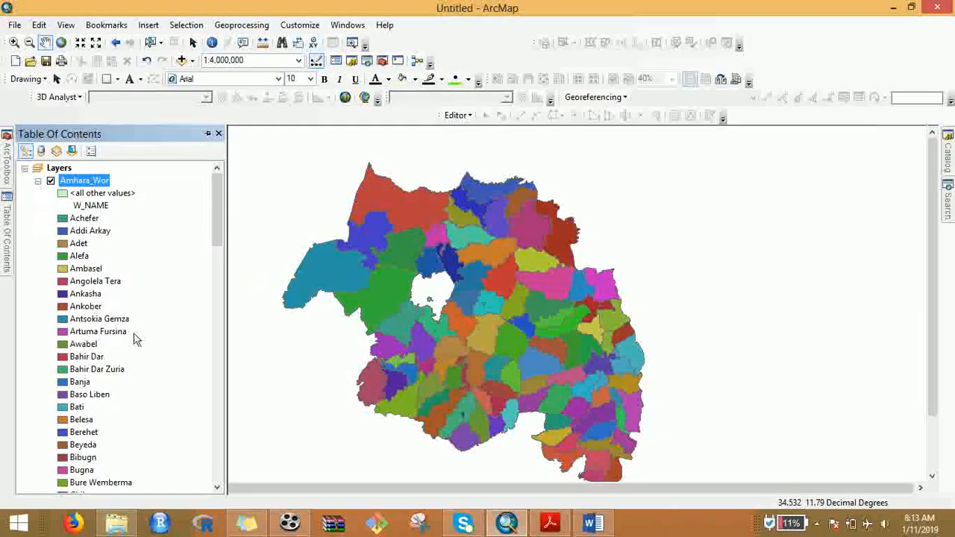
Collapse the Amhara_Wor legend and examine the coloured district polygons across the map.
mouse_move(216, 238)
mouse_down()
mouse_move(218, 251)
mouse_move(217, 221)
mouse_up()
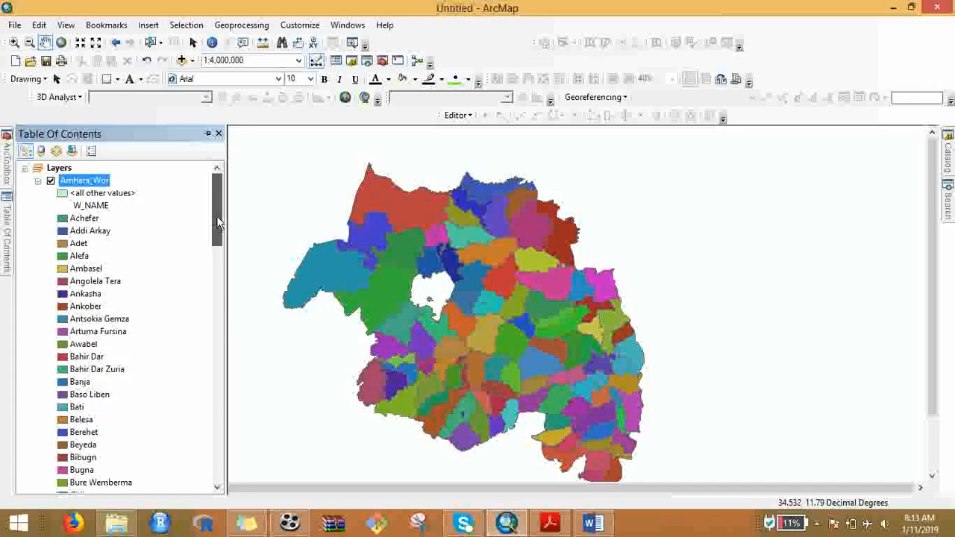
click(37, 182)
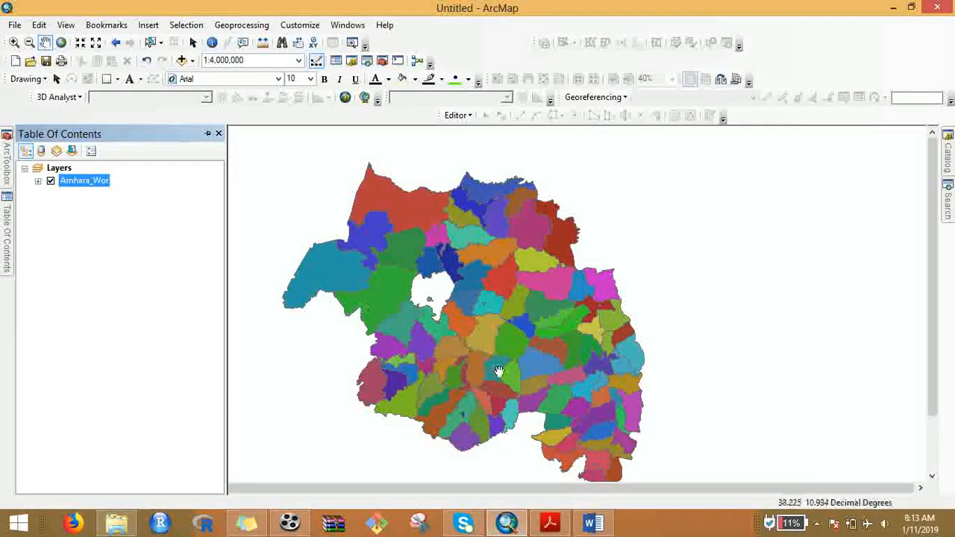
drag(498, 371, 546, 349)
scroll(545, 348, up, 1)
scroll(544, 348, down, 2)
scroll(544, 349, down, 1)
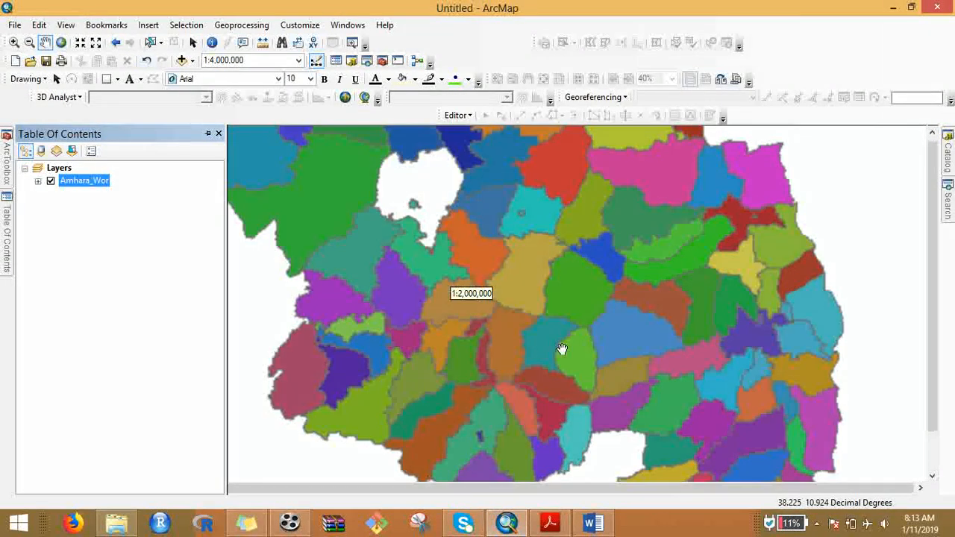
drag(561, 308, 610, 433)
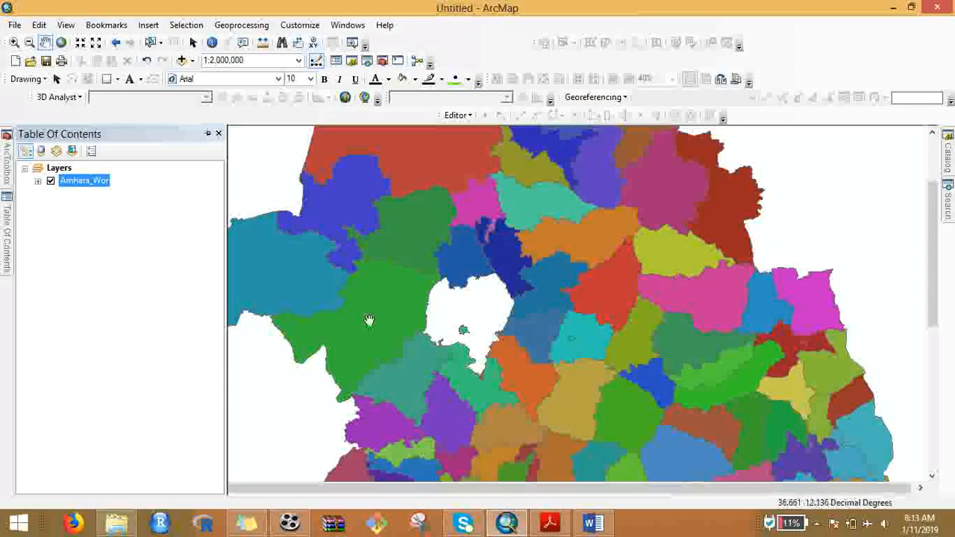
drag(566, 400, 451, 311)
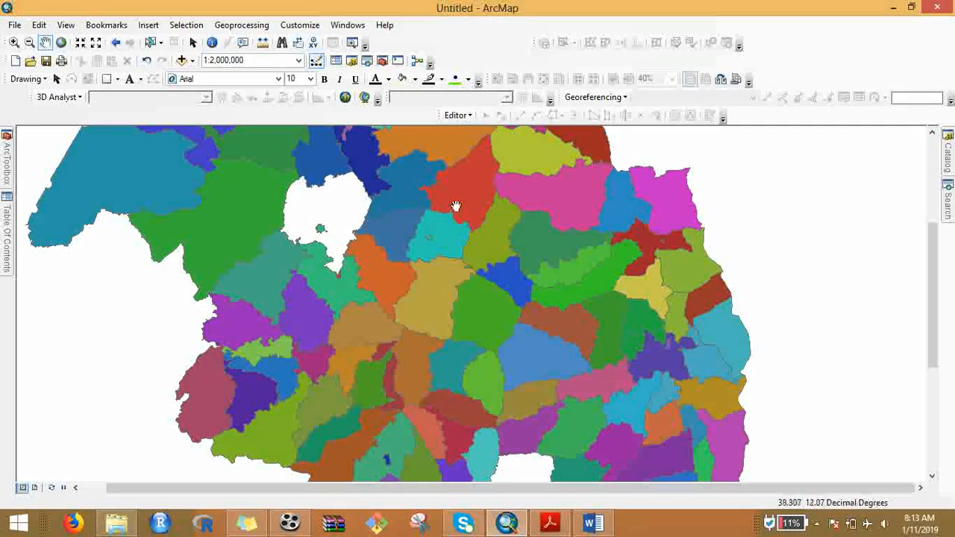
drag(416, 357, 539, 373)
drag(651, 303, 602, 309)
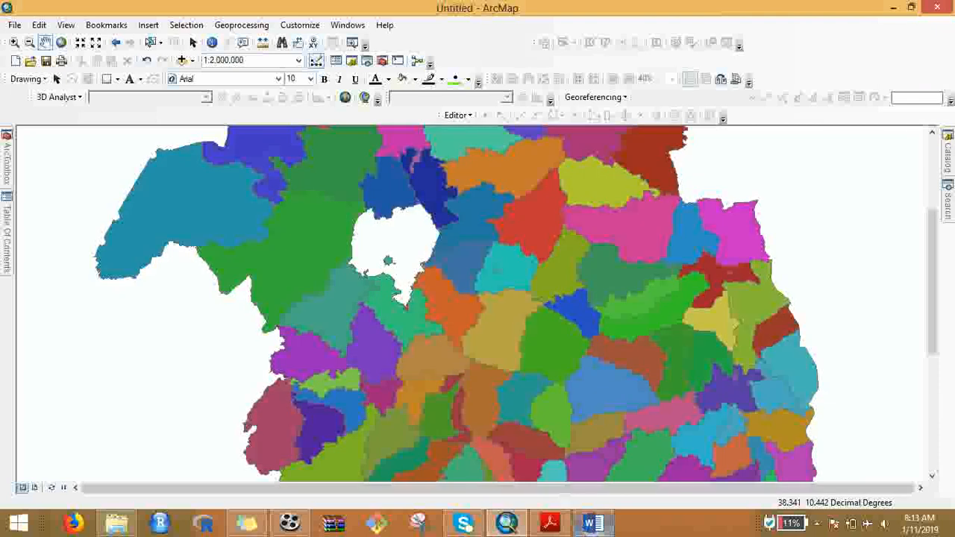
Switch to the Word document and select the word "Labeling".
click(510, 394)
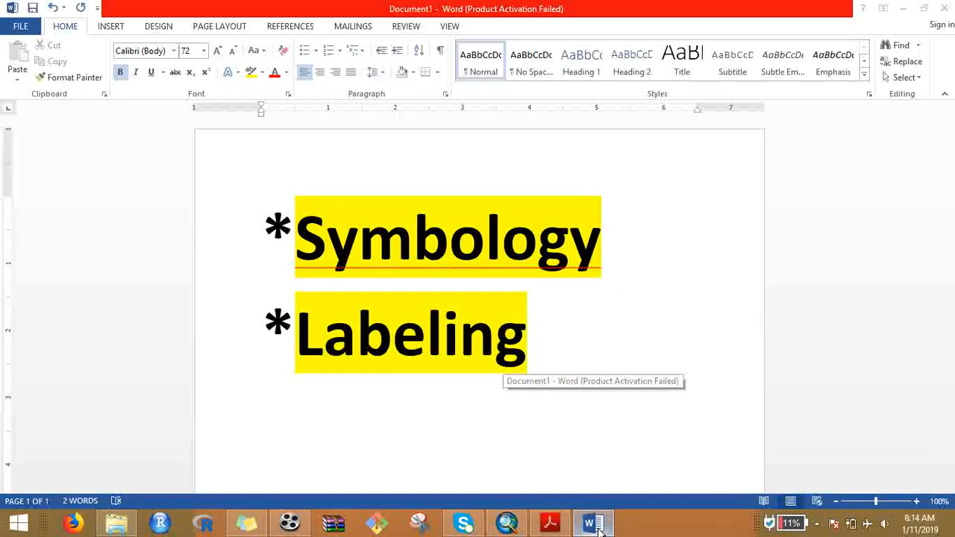
drag(541, 377, 290, 340)
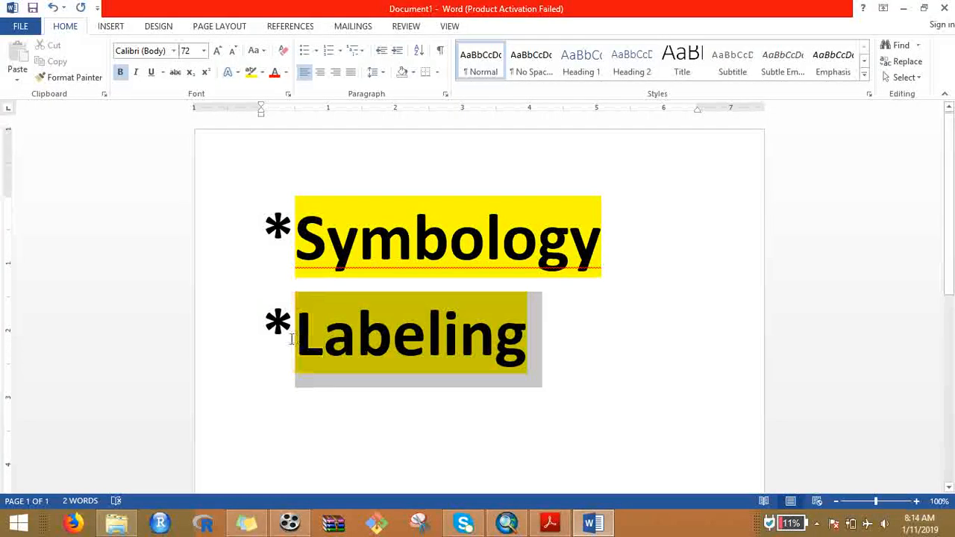
Highlight the selected word "Labeling" in Bright Green and clear the selection.
click(262, 72)
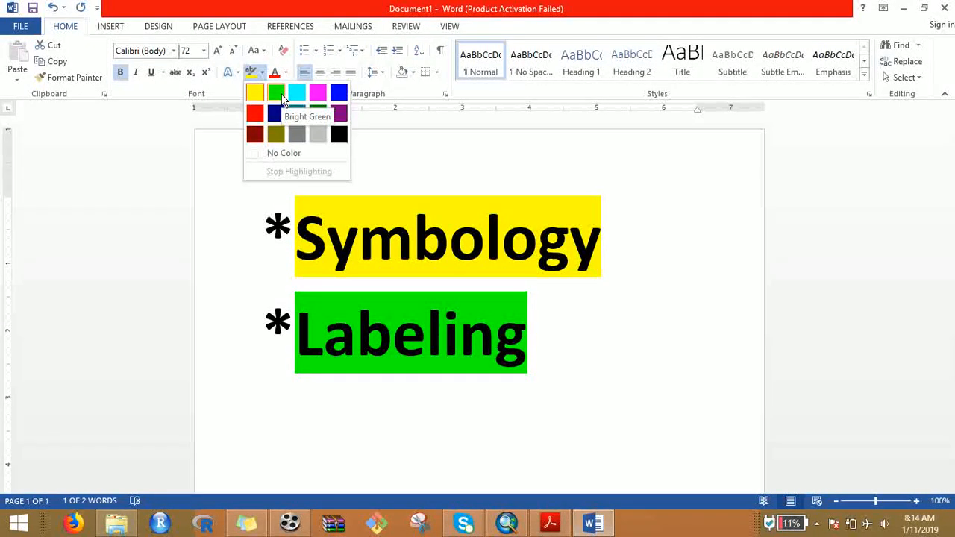
click(282, 100)
click(523, 377)
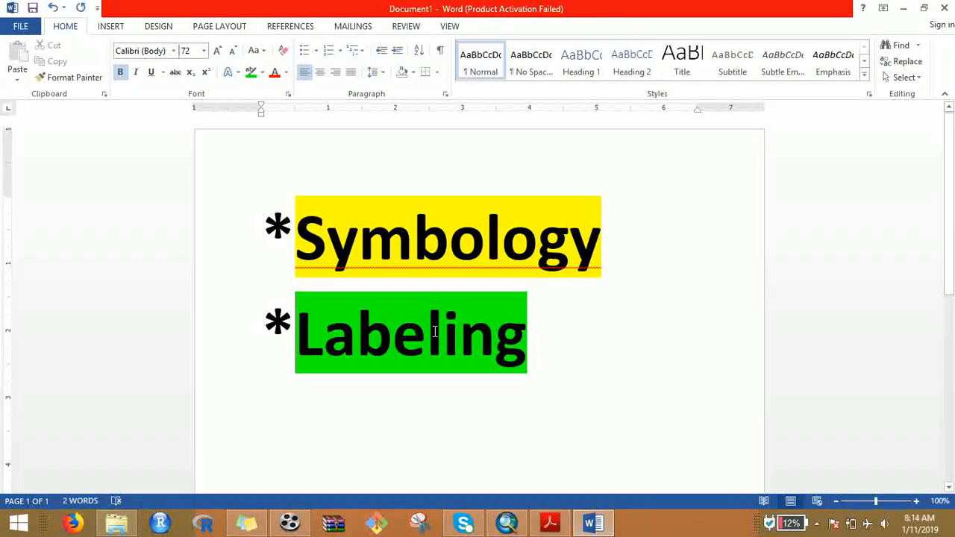
Switch to ArcMap and open the label settings in the Amhara_Wor layer's properties.
click(506, 524)
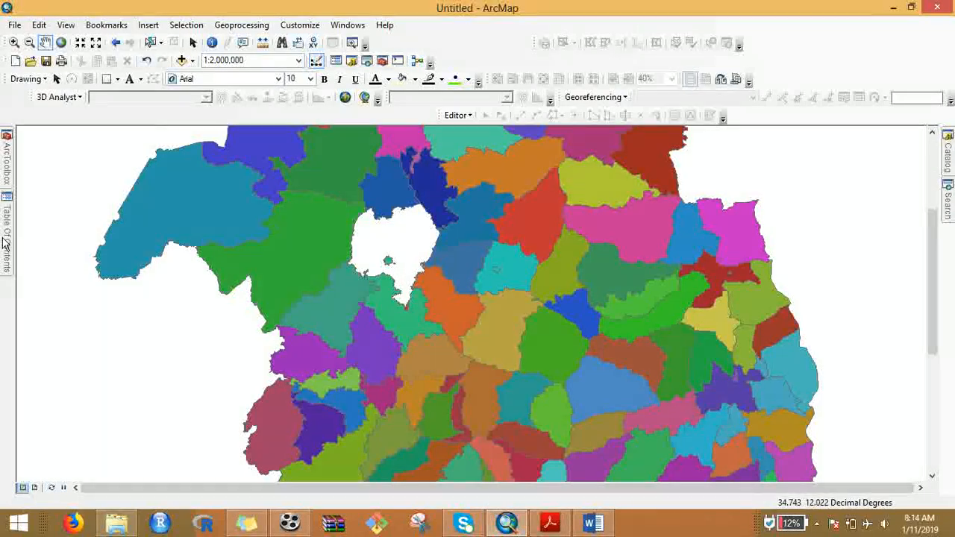
mouse_move(7, 239)
right_click(87, 183)
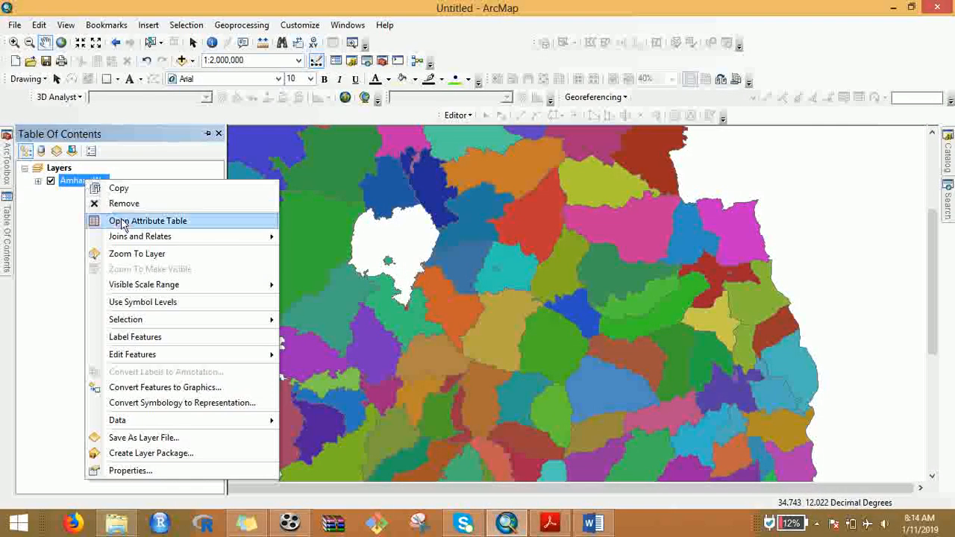
mouse_move(127, 422)
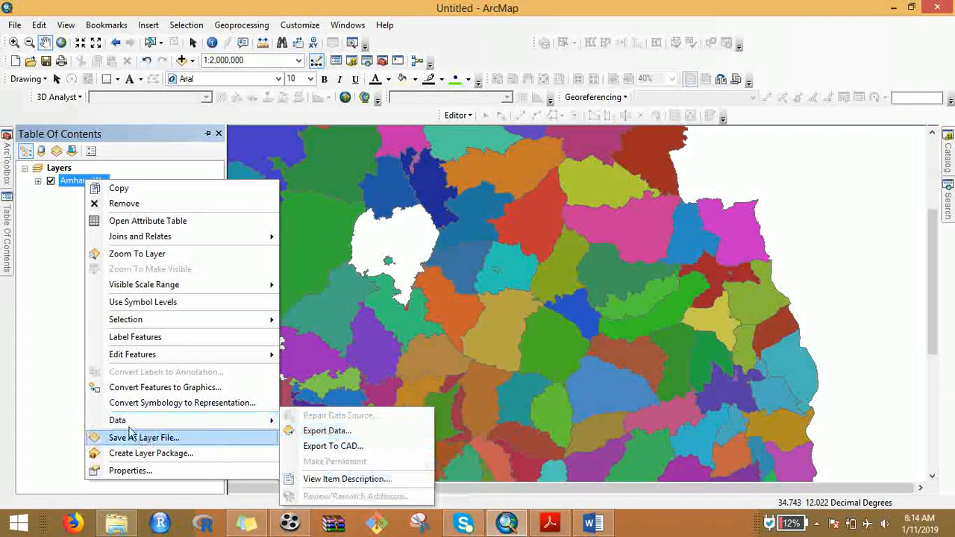
click(128, 470)
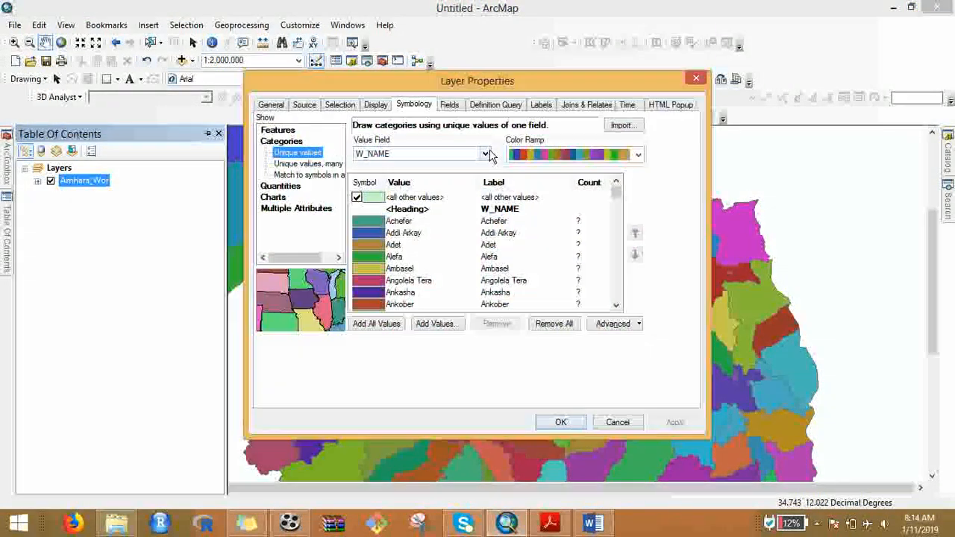
click(542, 106)
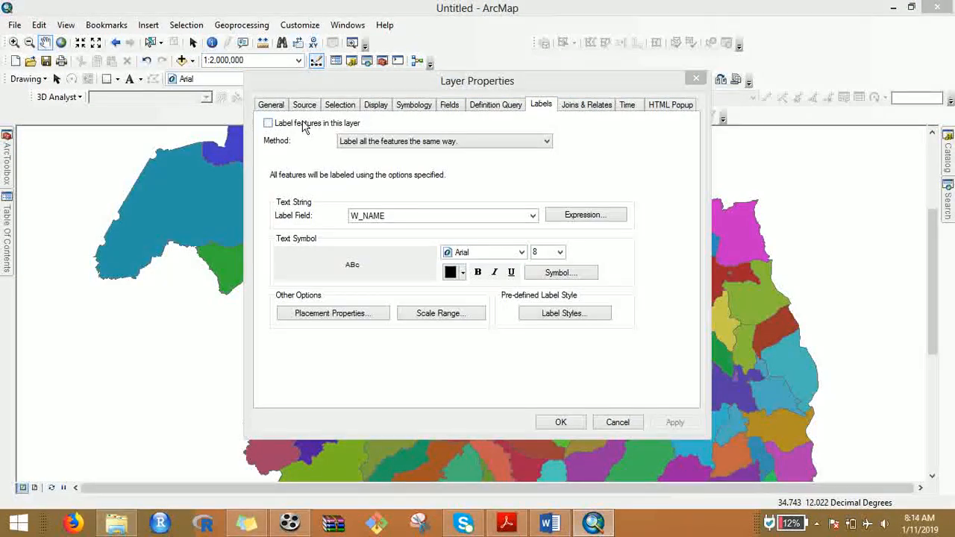
Enable labeling for the layer's features and use W_NAME as the label field.
click(268, 124)
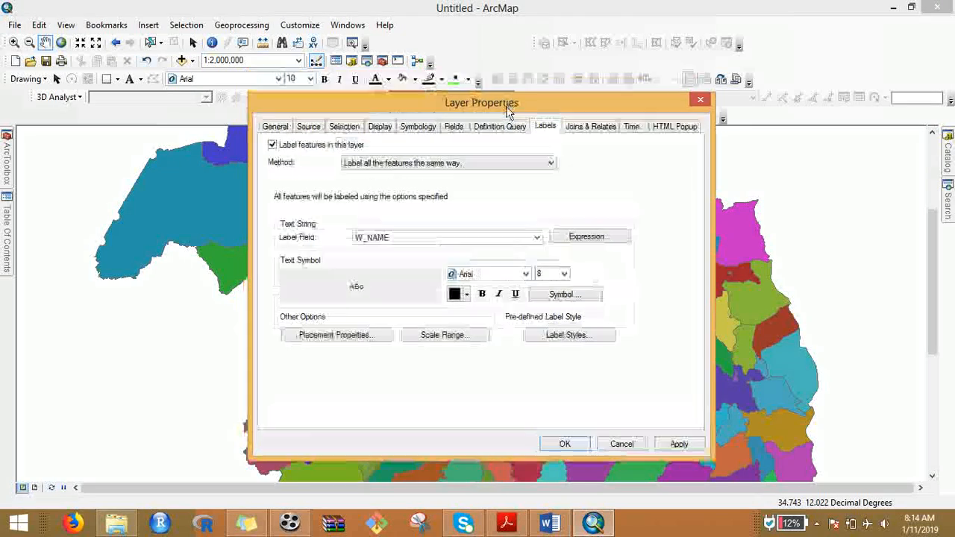
click(539, 253)
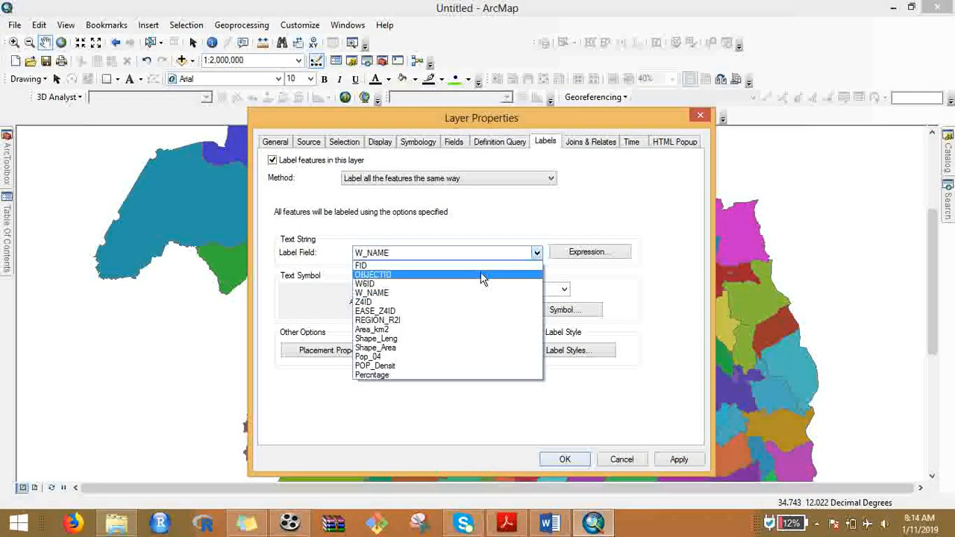
click(397, 296)
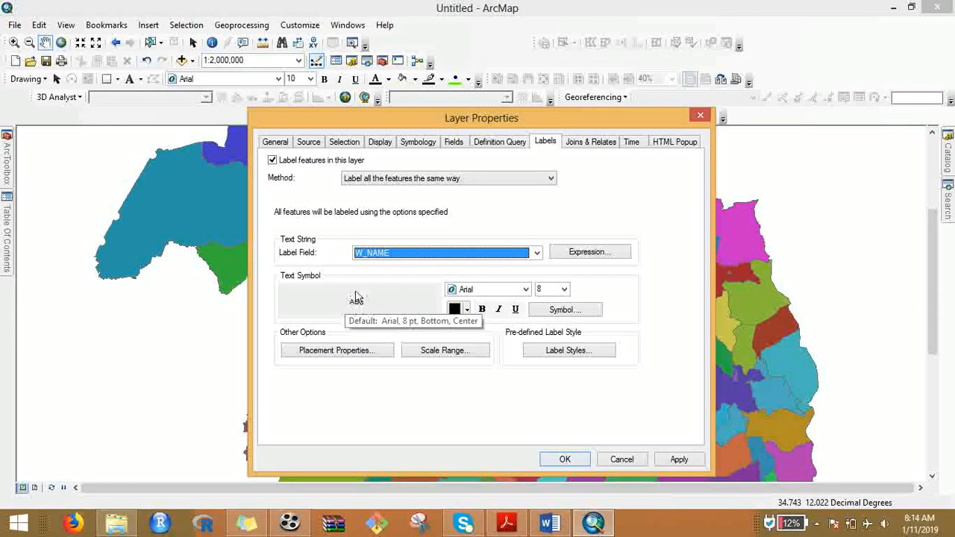
Set the label text size to 10, browse the available fonts and keep Arial.
click(565, 289)
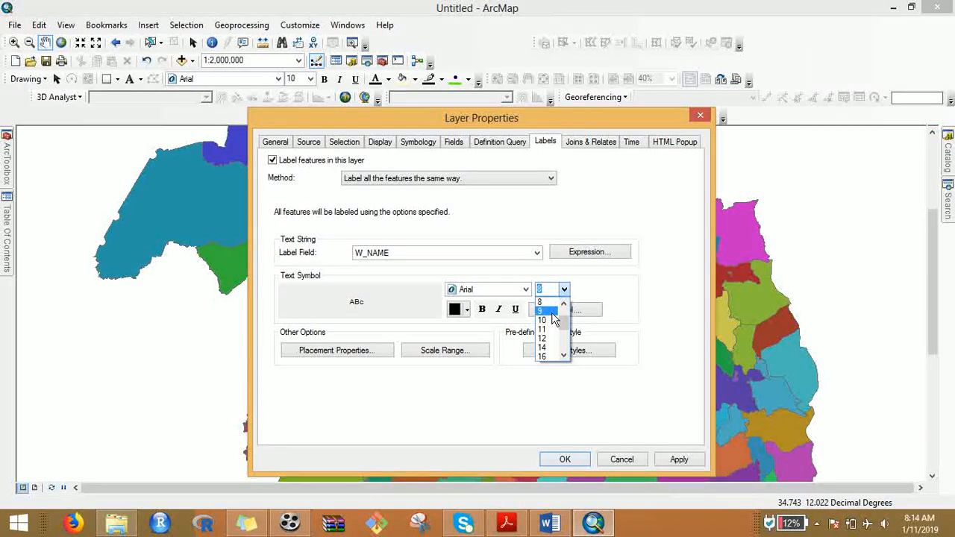
click(550, 320)
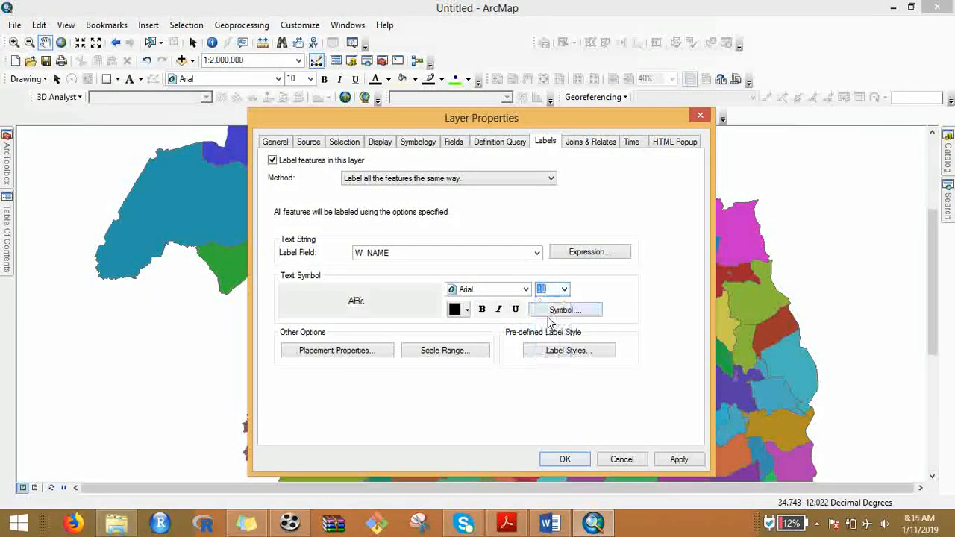
click(525, 290)
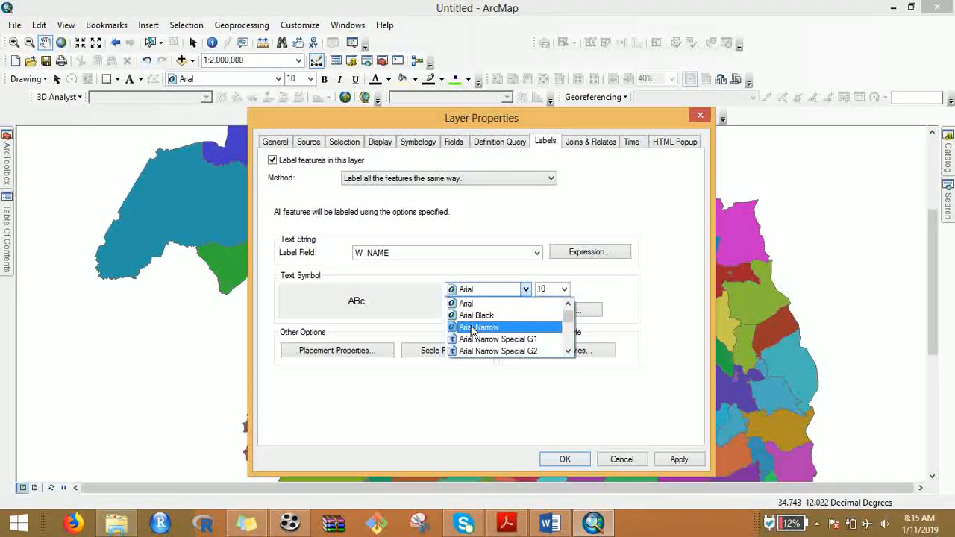
mouse_move(570, 320)
mouse_down()
mouse_move(569, 343)
mouse_move(567, 312)
mouse_up()
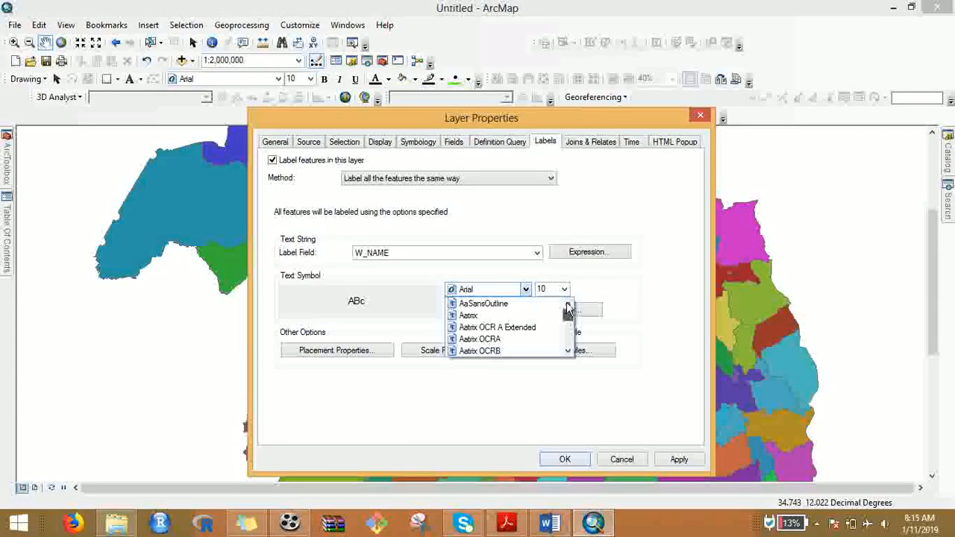
click(482, 291)
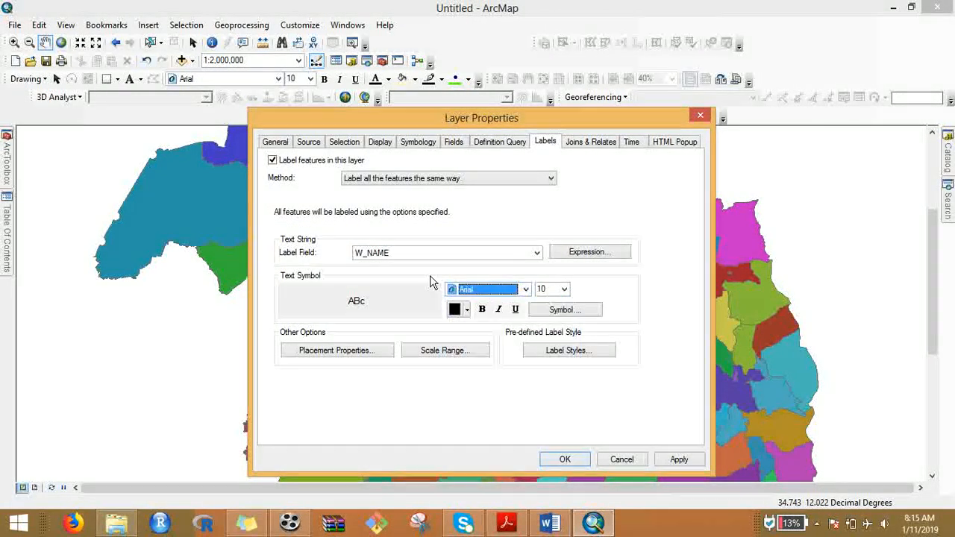
Make the label text bold, apply the labels and view them on the map behind the properties dialog.
click(483, 311)
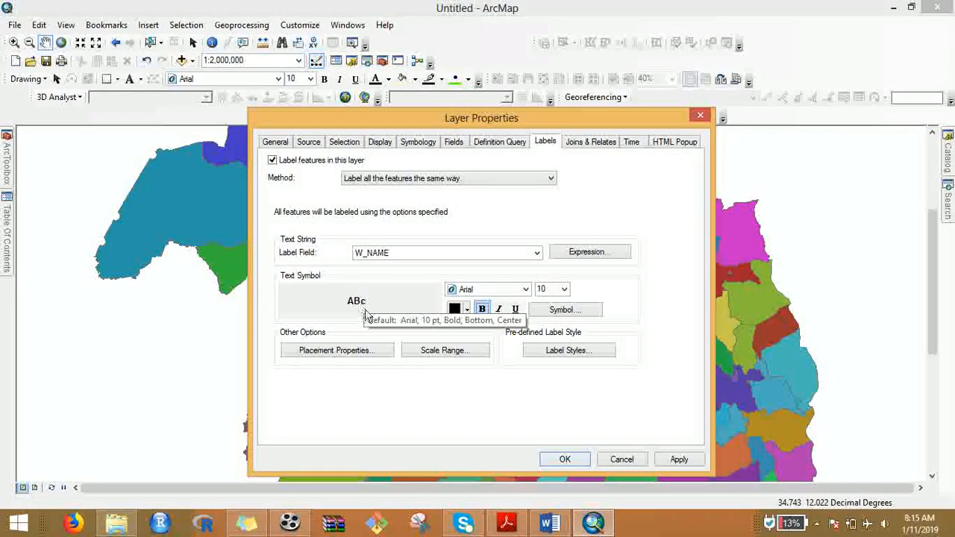
click(678, 460)
drag(502, 121, 138, 95)
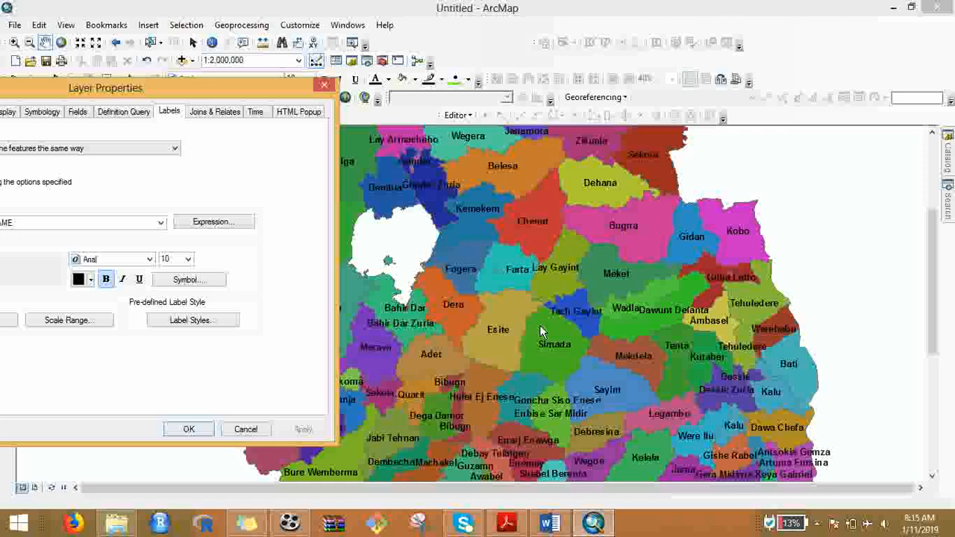
drag(167, 97, 429, 90)
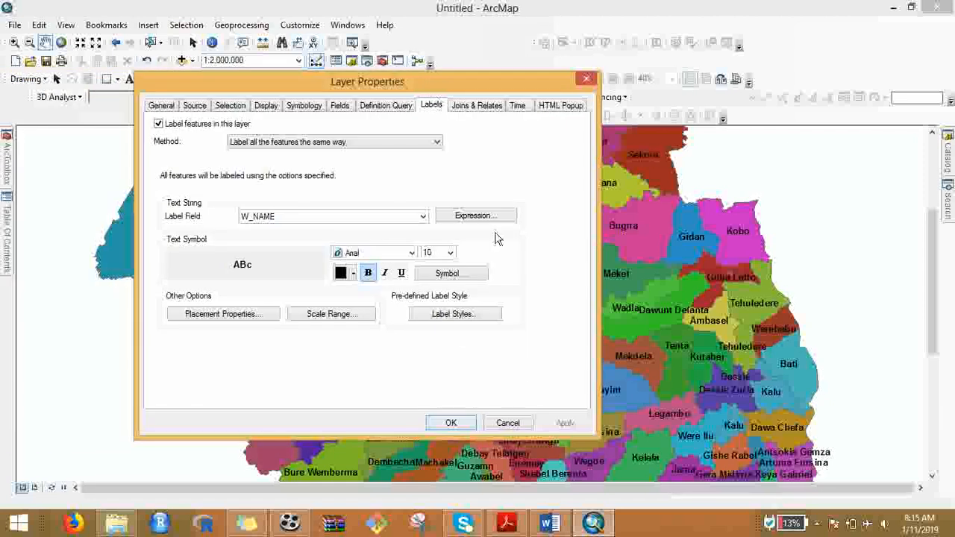
Change the label text colour to red, apply it and close the layer properties.
click(353, 274)
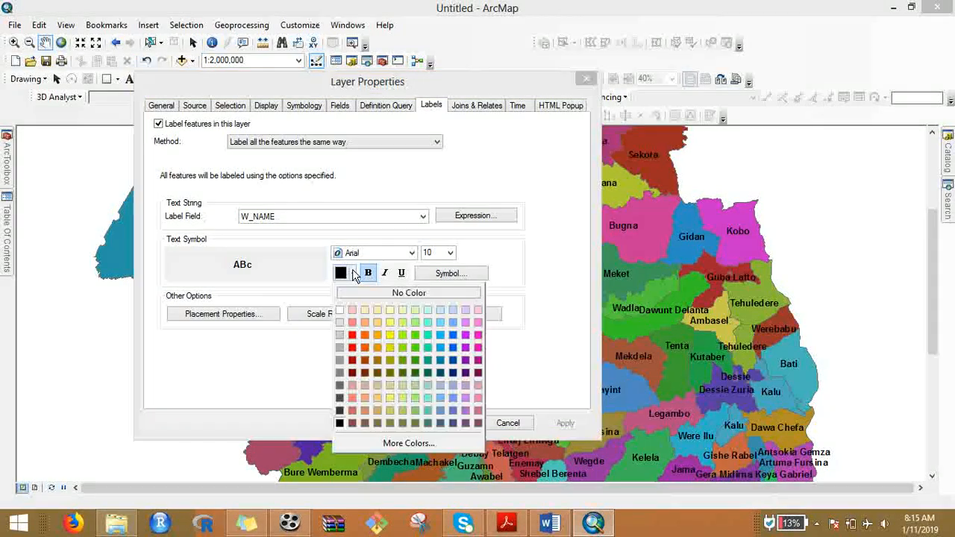
click(352, 335)
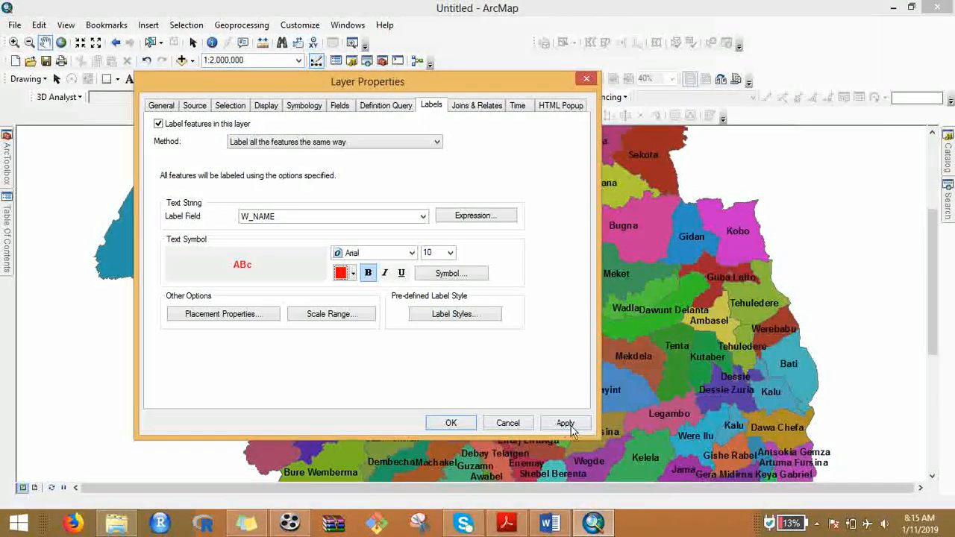
click(569, 426)
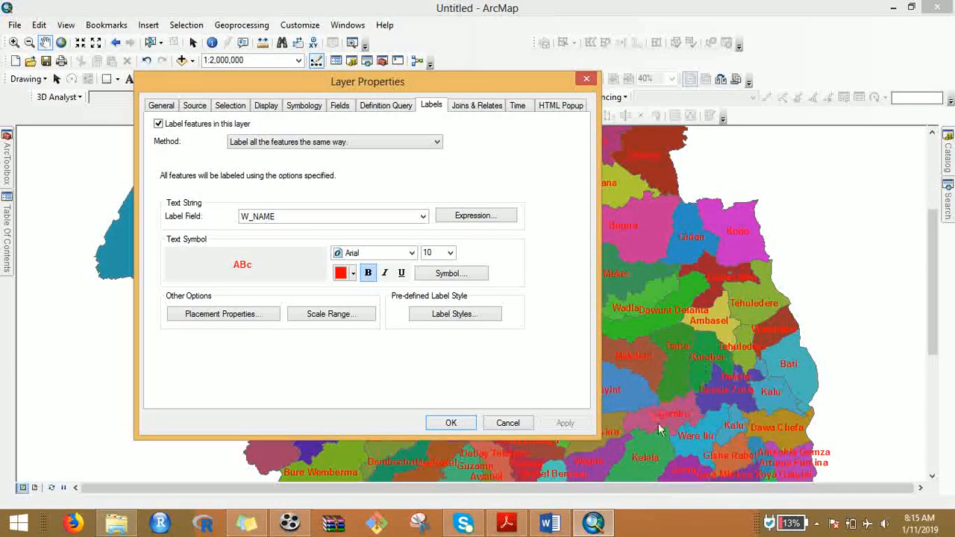
click(452, 423)
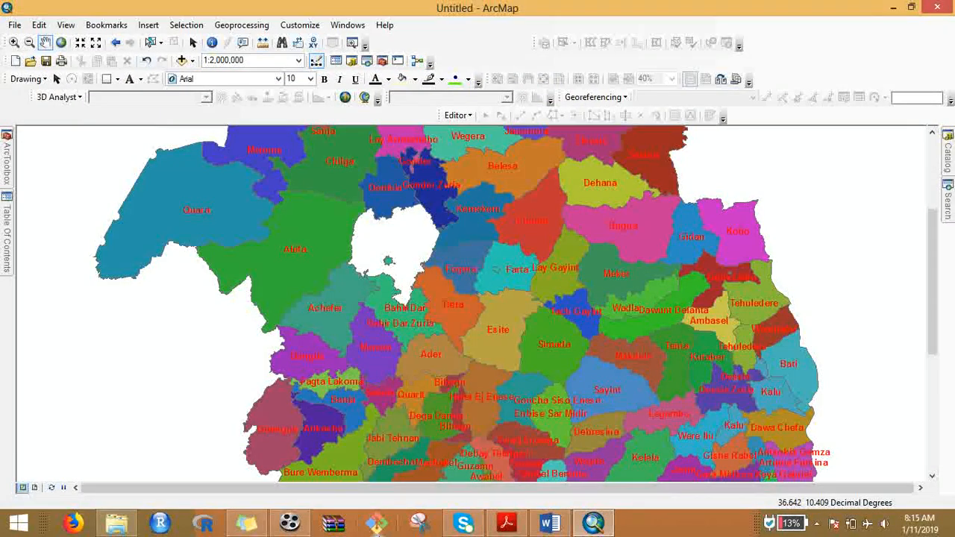
scroll(495, 389, up, 1)
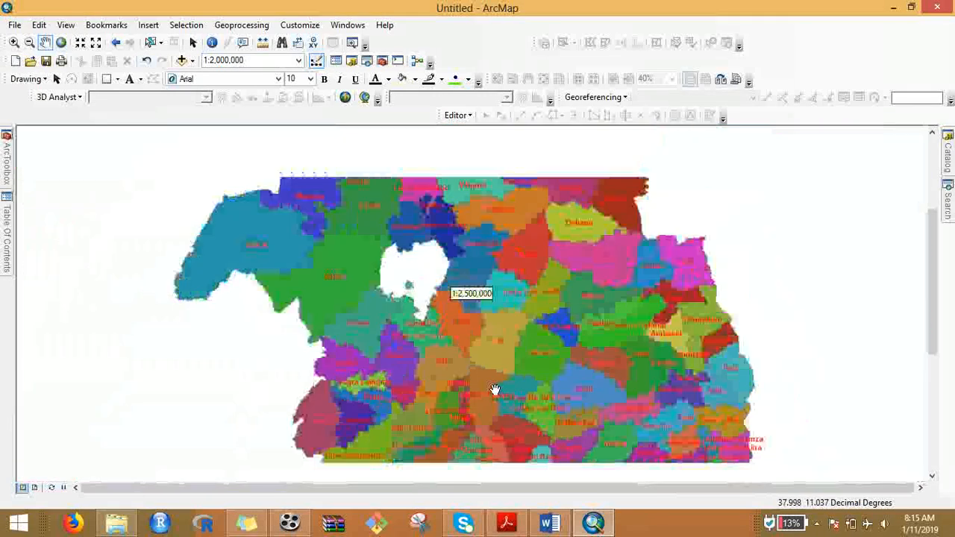
scroll(495, 390, up, 3)
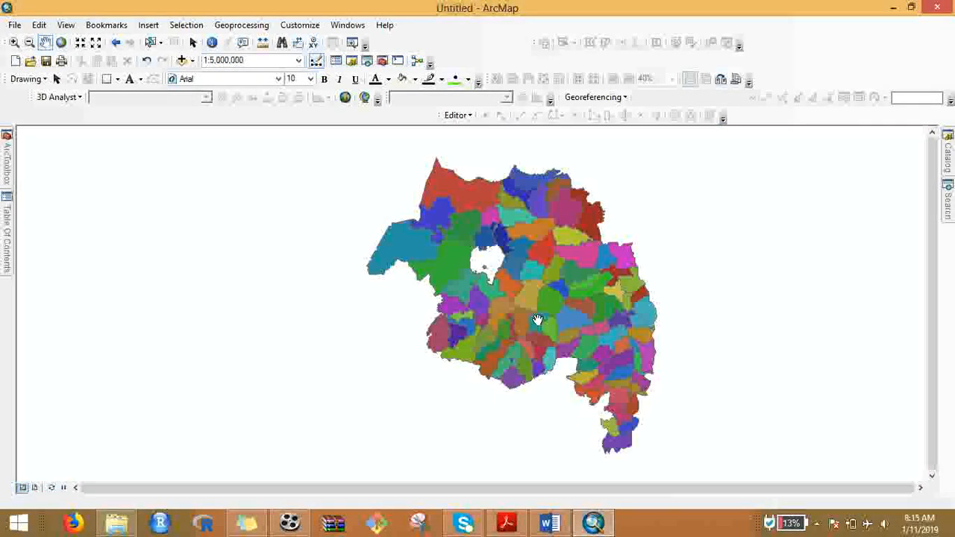
scroll(538, 319, down, 3)
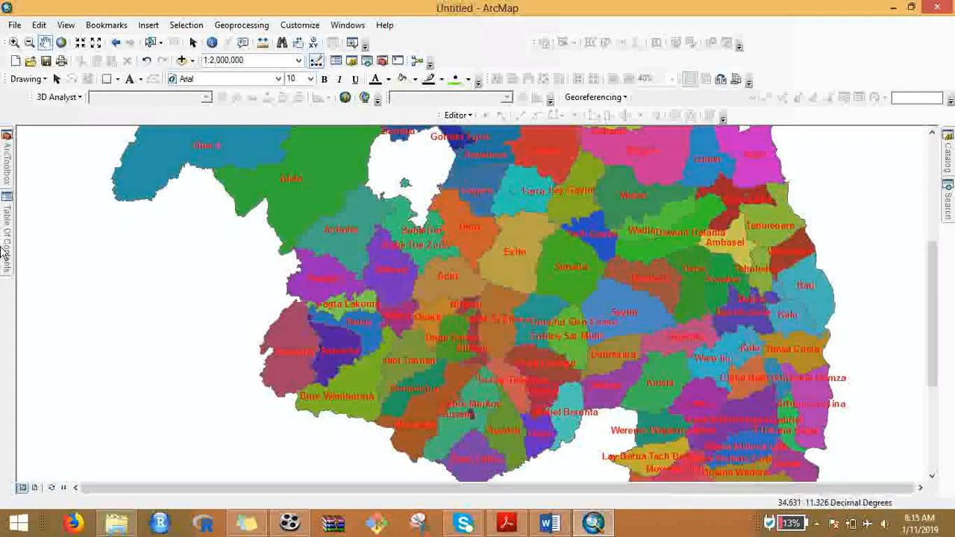
mouse_move(4, 250)
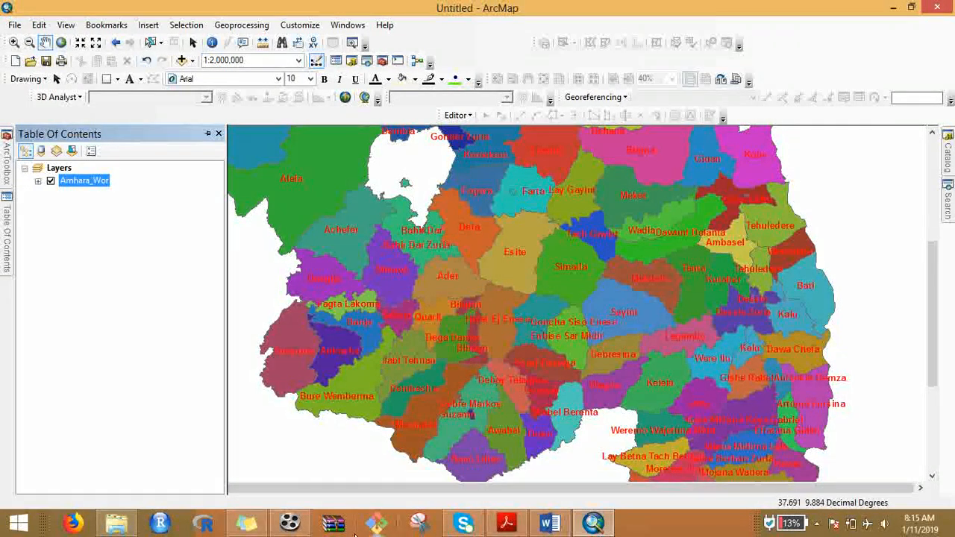
click(292, 525)
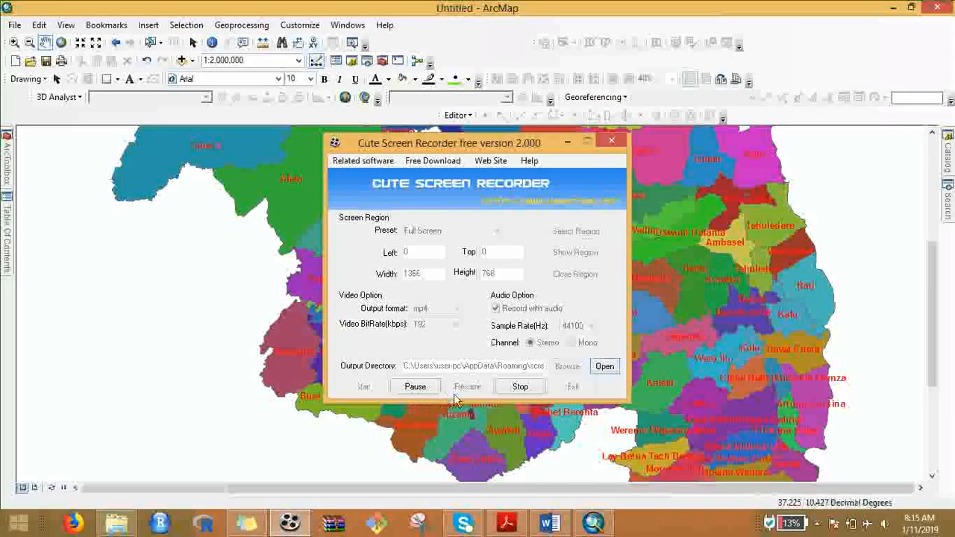